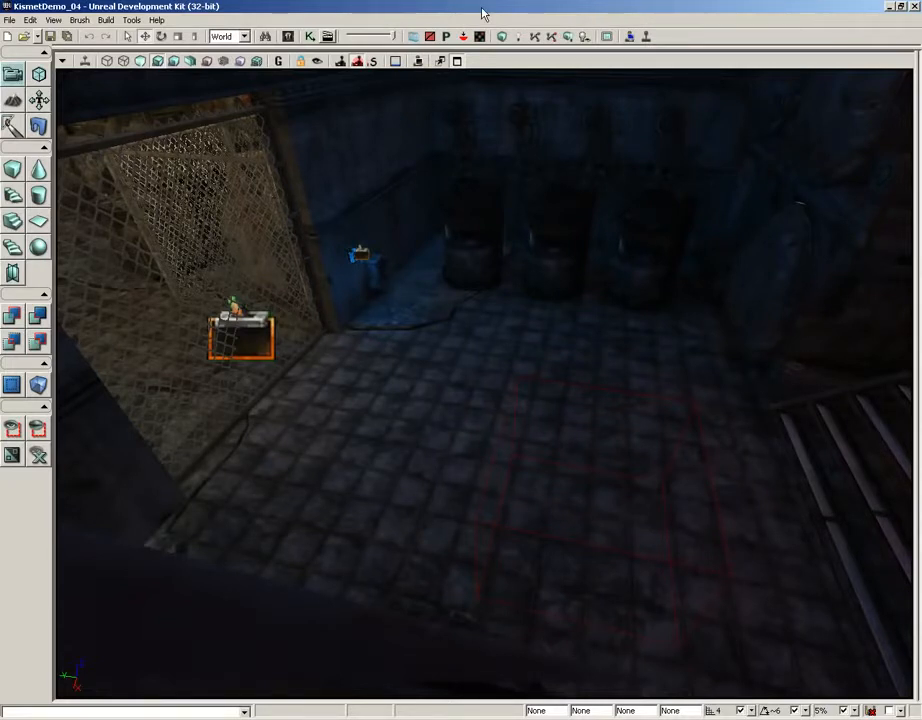
# Open the level's Kismet editor and look over the door, light switch and explosion networks.
pyautogui.click(307, 36)
pyautogui.click(543, 289)
pyautogui.scroll(-2, 543, 289)
pyautogui.moveTo(537, 284); pyautogui.dragTo(568, 278)
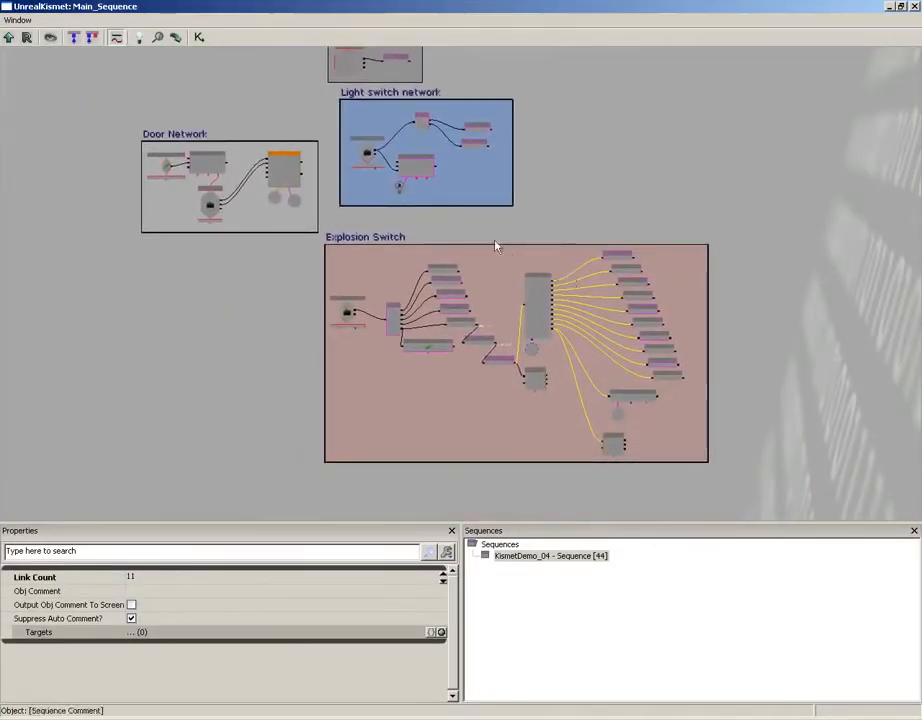
pyautogui.click(566, 207)
pyautogui.moveTo(566, 207); pyautogui.dragTo(574, 198)
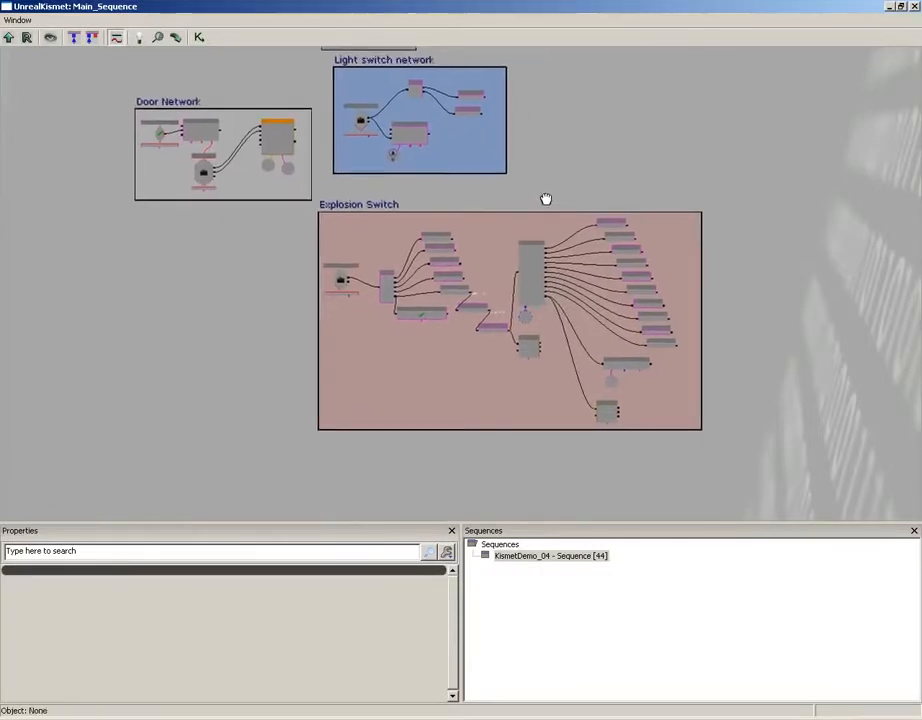
pyautogui.scroll(4, 545, 198)
pyautogui.moveTo(376, 178); pyautogui.dragTo(338, 140)
pyautogui.moveTo(274, 134); pyautogui.dragTo(453, 350)
pyautogui.moveTo(443, 235); pyautogui.dragTo(654, 226)
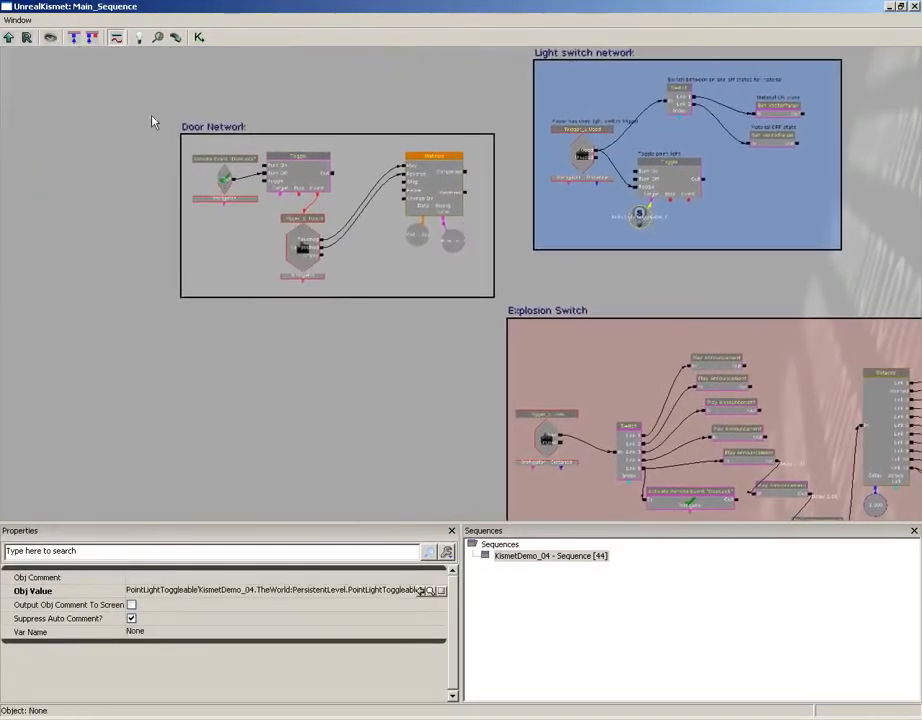
# Space out the Door Network, Initial level conditions and Light switch network groups, including their comment boxes.
pyautogui.keyDown('ctrl'); pyautogui.keyDown('alt'); pyautogui.moveTo(141, 99); pyautogui.dragTo(512, 304); pyautogui.keyUp('alt'); pyautogui.keyUp('ctrl')
pyautogui.keyDown('ctrl'); pyautogui.moveTo(432, 200); pyautogui.dragTo(246, 346); pyautogui.keyUp('ctrl')
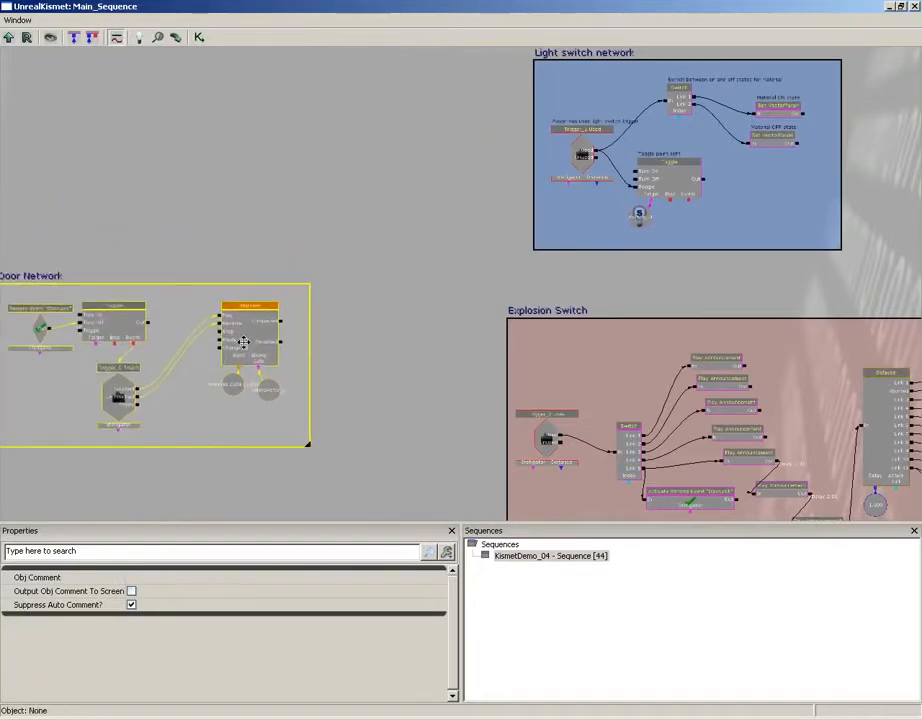
pyautogui.scroll(-3, 407, 290)
pyautogui.keyDown('ctrl'); pyautogui.keyDown('alt'); pyautogui.moveTo(455, 101); pyautogui.dragTo(593, 155); pyautogui.keyUp('alt'); pyautogui.keyUp('ctrl')
pyautogui.keyDown('ctrl'); pyautogui.moveTo(510, 155); pyautogui.dragTo(321, 170); pyautogui.keyUp('ctrl')
pyautogui.keyDown('ctrl'); pyautogui.keyDown('alt'); pyautogui.moveTo(440, 154); pyautogui.dragTo(669, 284); pyautogui.keyUp('alt'); pyautogui.keyUp('ctrl')
pyautogui.keyDown('ctrl'); pyautogui.moveTo(523, 233); pyautogui.dragTo(503, 213); pyautogui.keyUp('ctrl')
pyautogui.scroll(2, 405, 255)
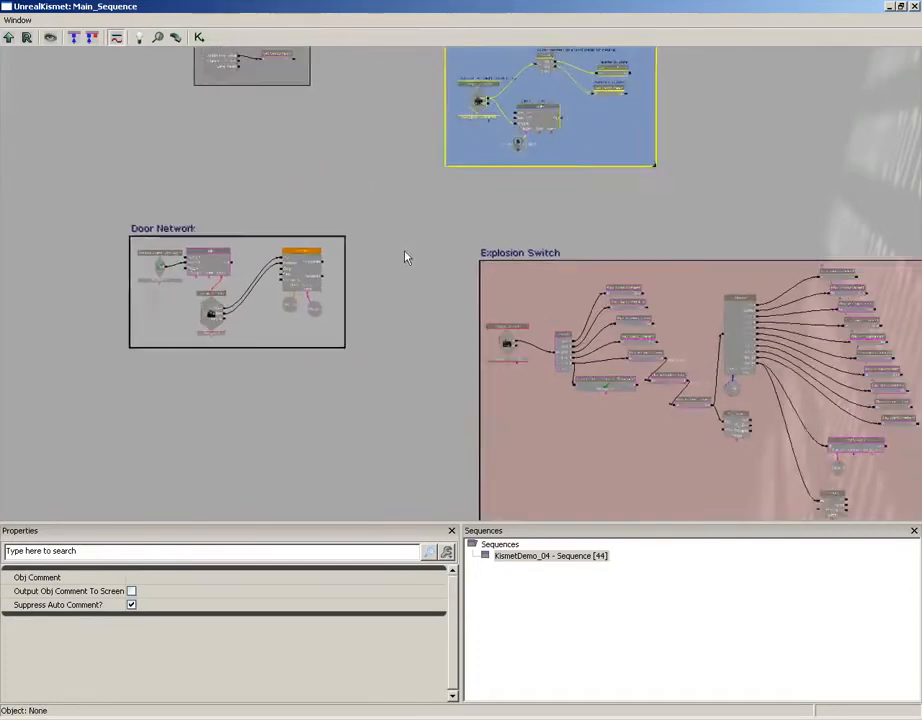
# Collapse the whole Initial level conditions group into a new sequence named Initial_Level_Conditions.
pyautogui.click(426, 233)
pyautogui.moveTo(426, 233); pyautogui.dragTo(461, 271)
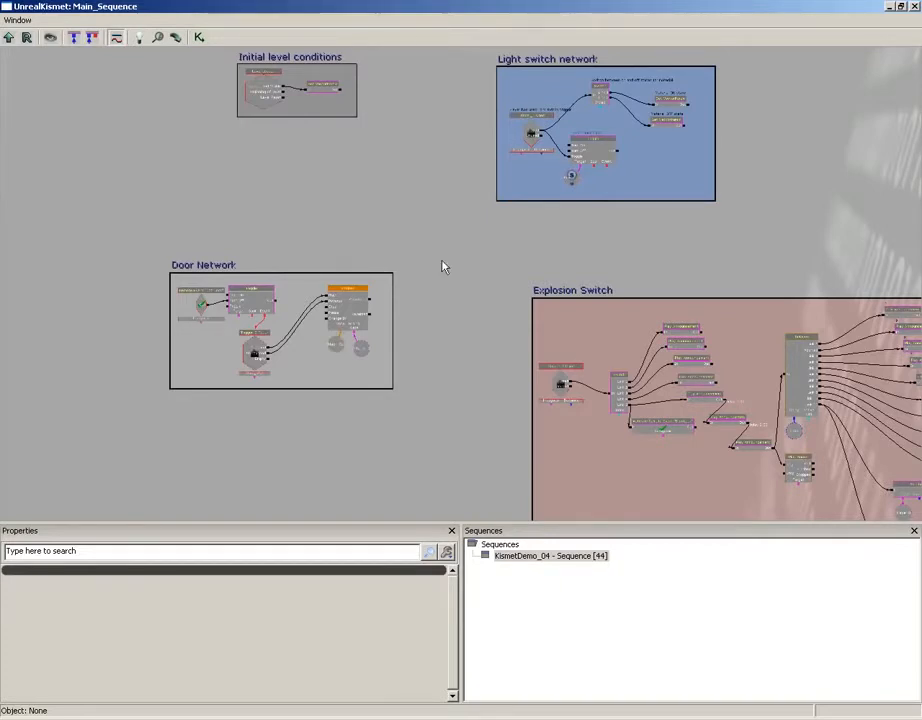
pyautogui.moveTo(463, 243); pyautogui.dragTo(477, 350)
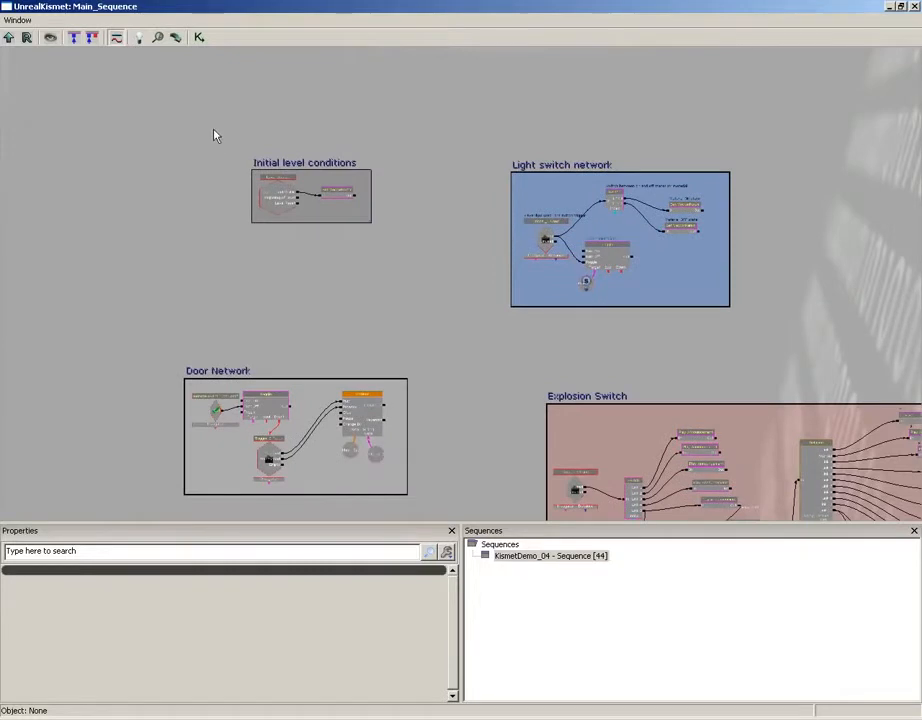
pyautogui.keyDown('ctrl'); pyautogui.keyDown('alt'); pyautogui.moveTo(213, 136); pyautogui.dragTo(403, 243); pyautogui.keyUp('alt'); pyautogui.keyUp('ctrl')
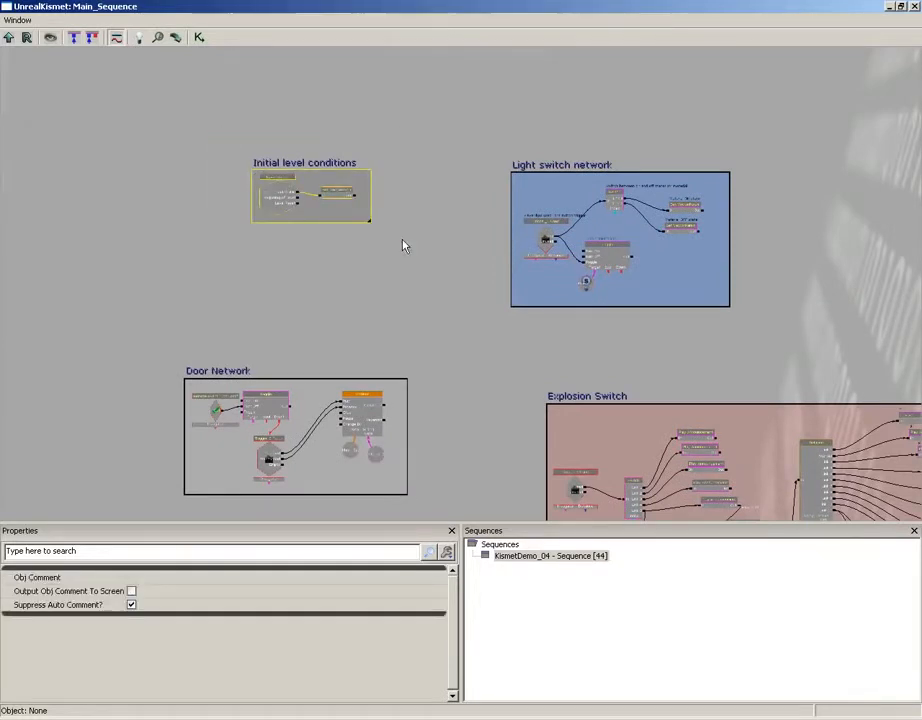
pyautogui.rightClick(280, 198)
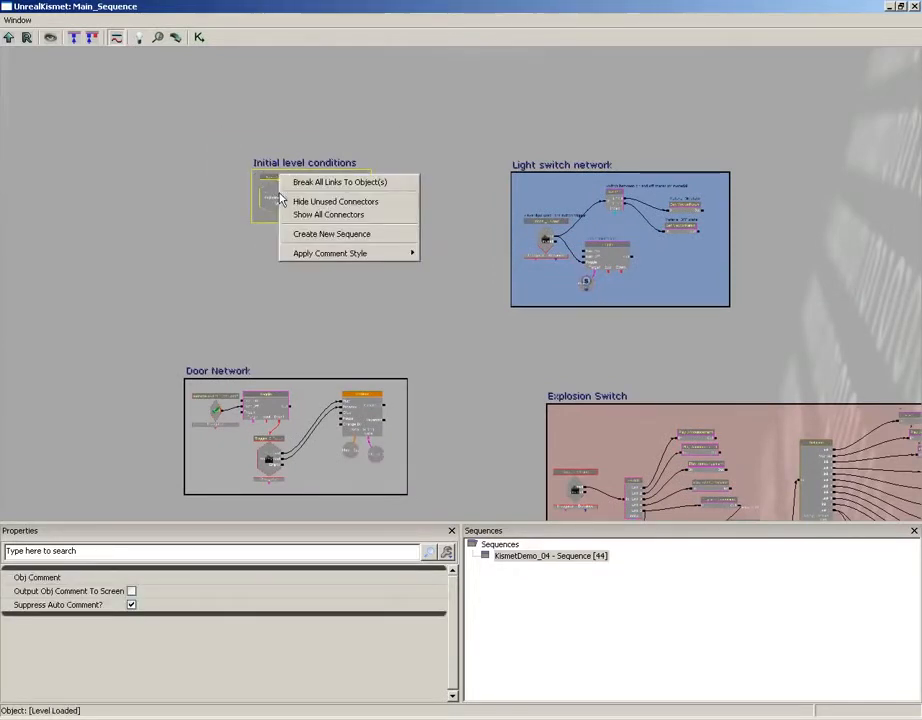
pyautogui.click(330, 234)
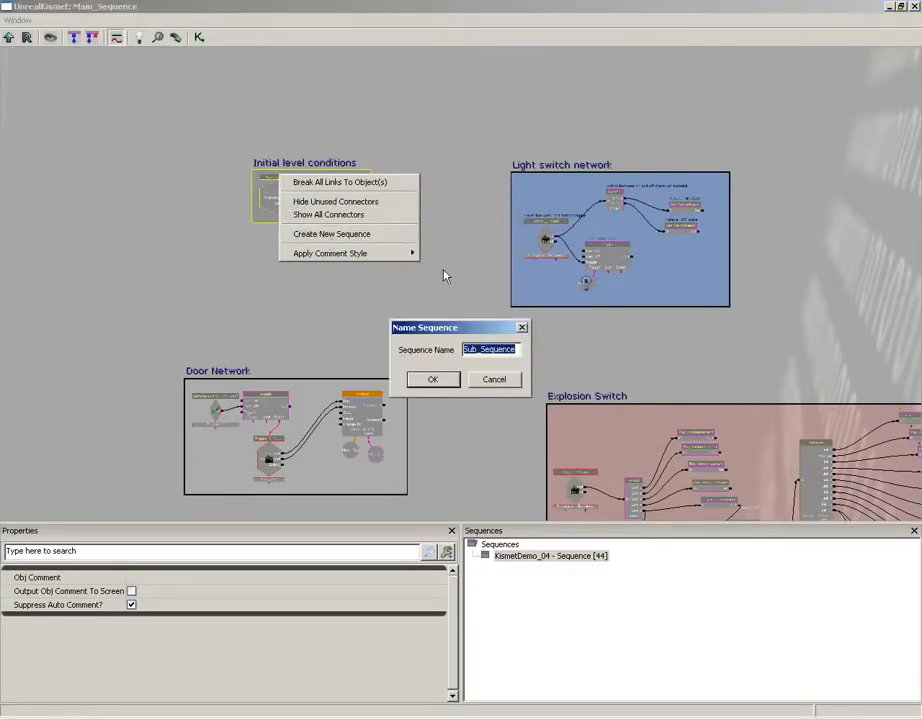
pyautogui.write('Level')
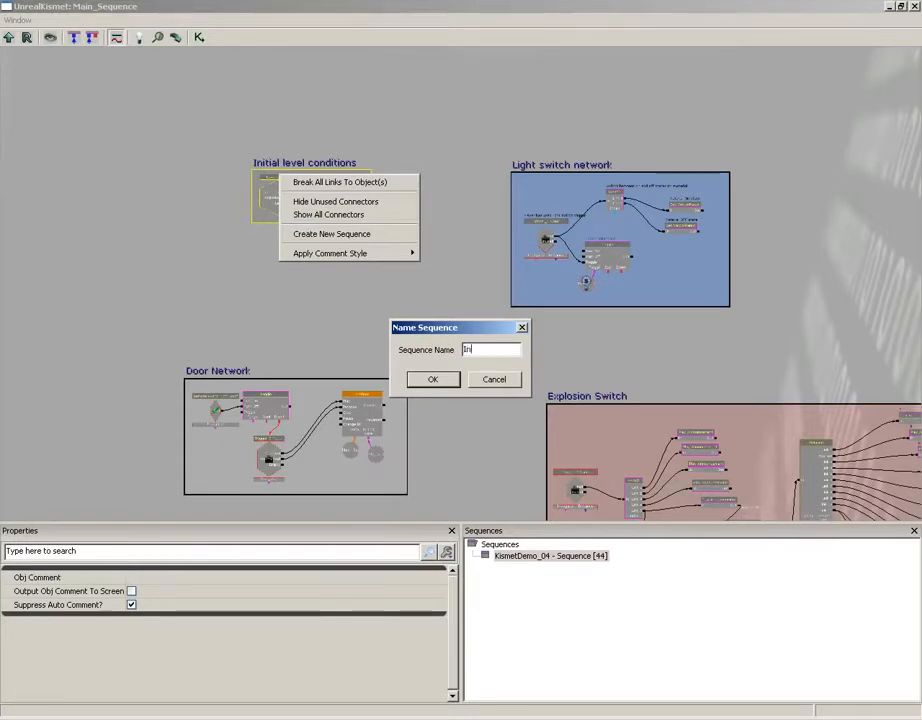
pyautogui.write('Initial')
pyautogui.write('_Leve')
pyautogui.write('l_Conditions')
pyautogui.press('Return')
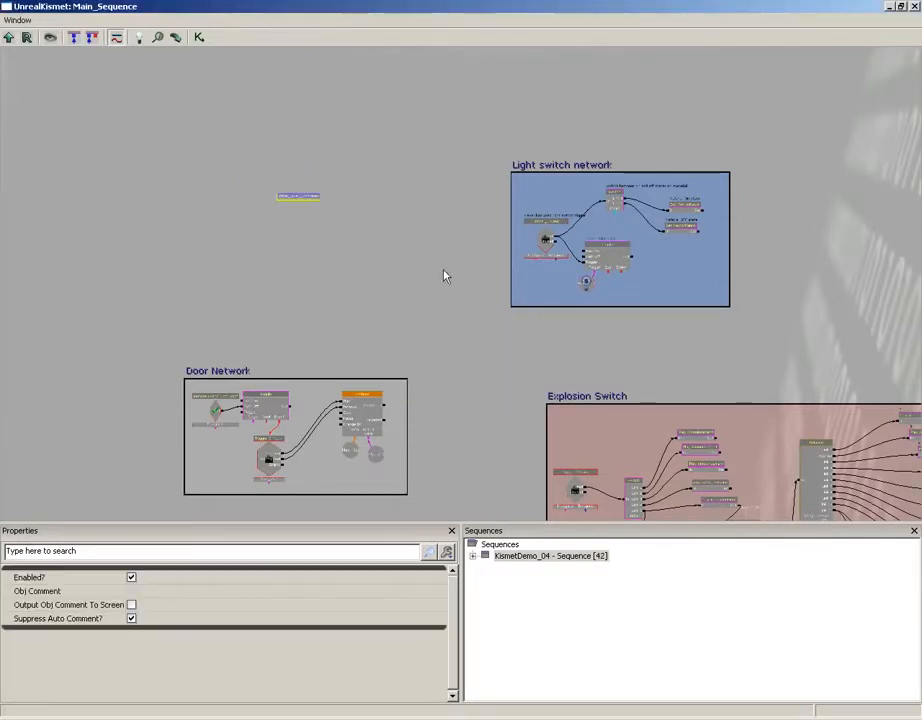
# Collapse the Light switch network group into a new sequence named Light_Switch and place it just below Initial_Level_Conditions.
pyautogui.scroll(5, 352, 212)
pyautogui.moveTo(352, 377); pyautogui.dragTo(516, 317)
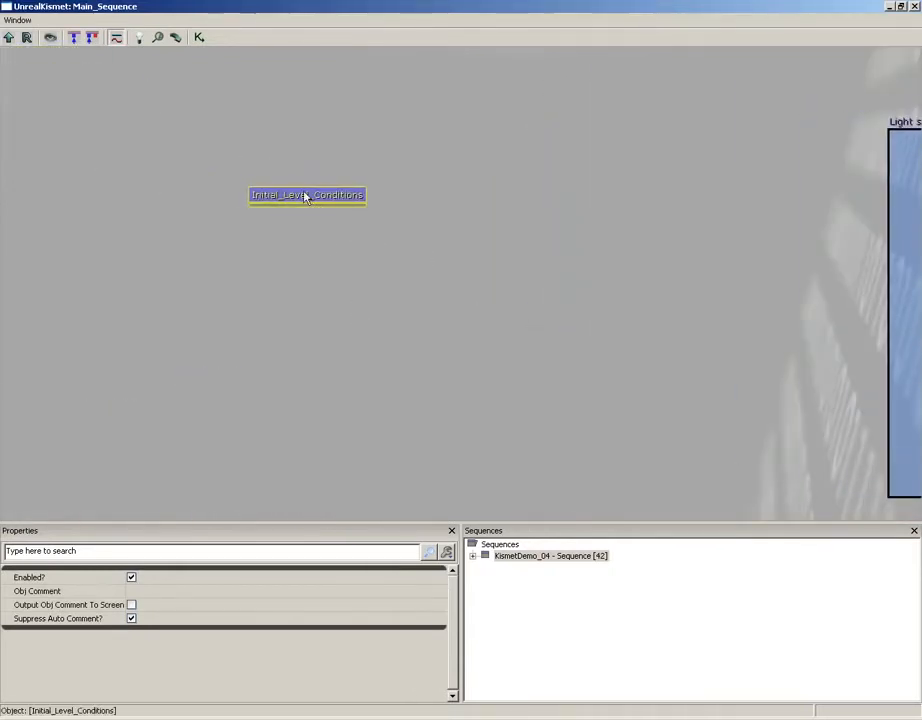
pyautogui.moveTo(512, 245); pyautogui.dragTo(263, 220)
pyautogui.scroll(-3, 263, 220)
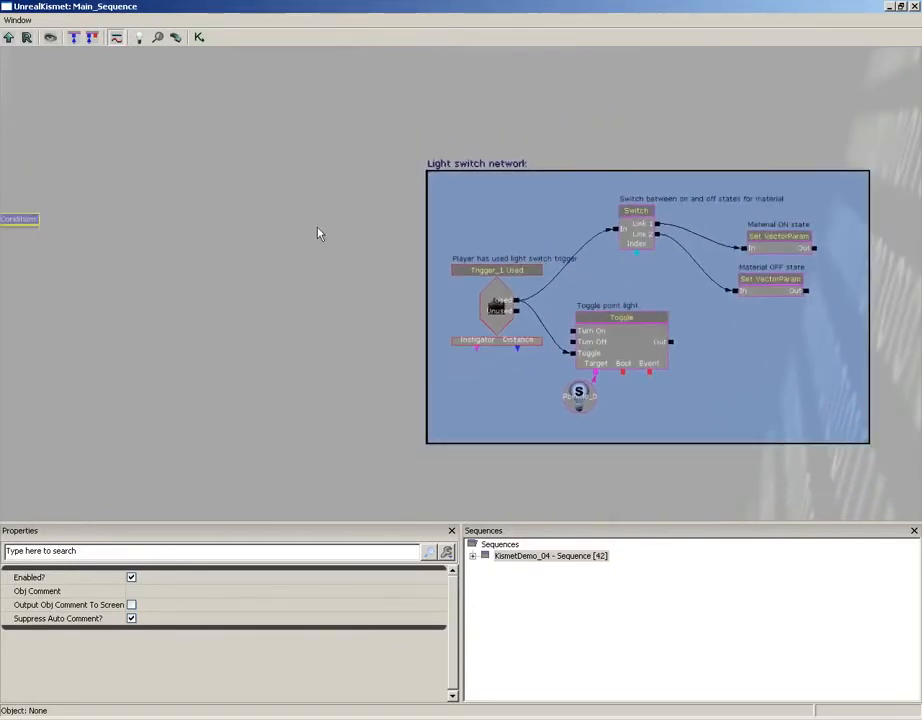
pyautogui.moveTo(319, 232); pyautogui.dragTo(143, 215)
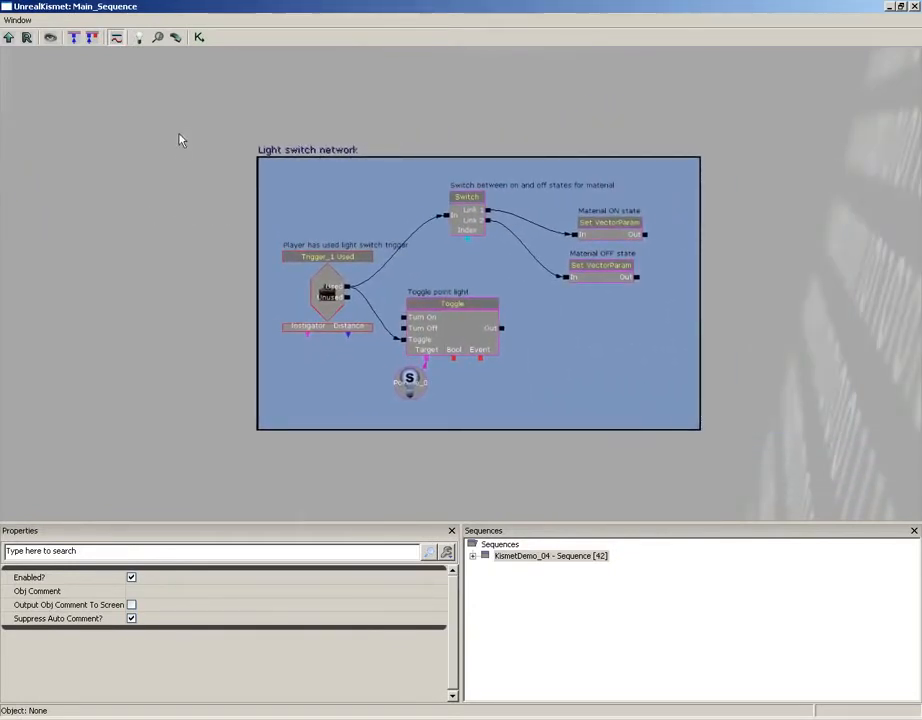
pyautogui.keyDown('ctrl'); pyautogui.keyDown('alt'); pyautogui.moveTo(178, 114); pyautogui.dragTo(784, 465); pyautogui.keyUp('alt'); pyautogui.keyUp('ctrl')
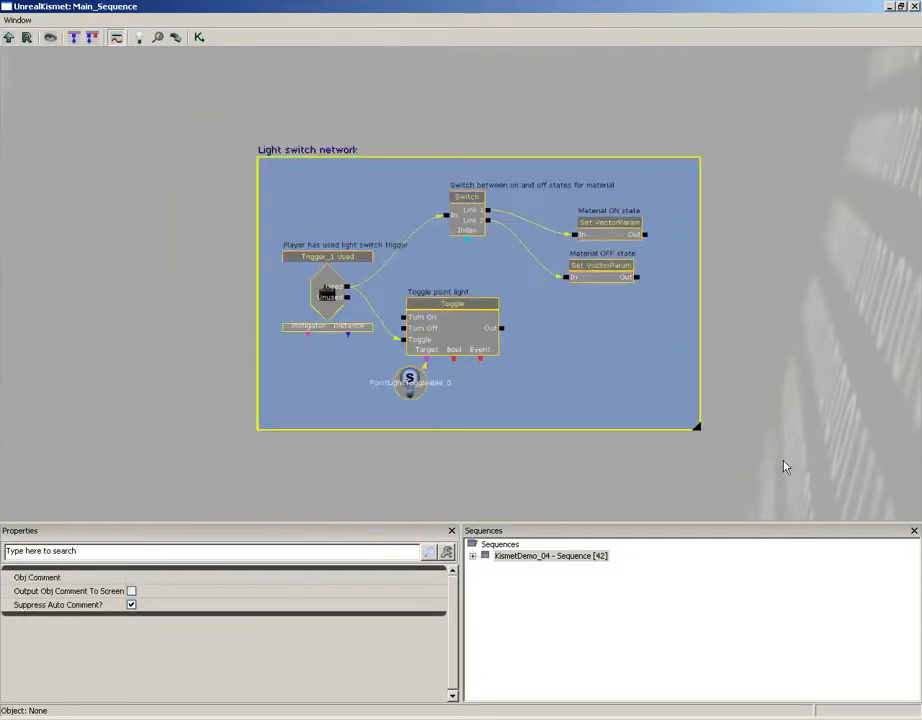
pyautogui.rightClick(443, 310)
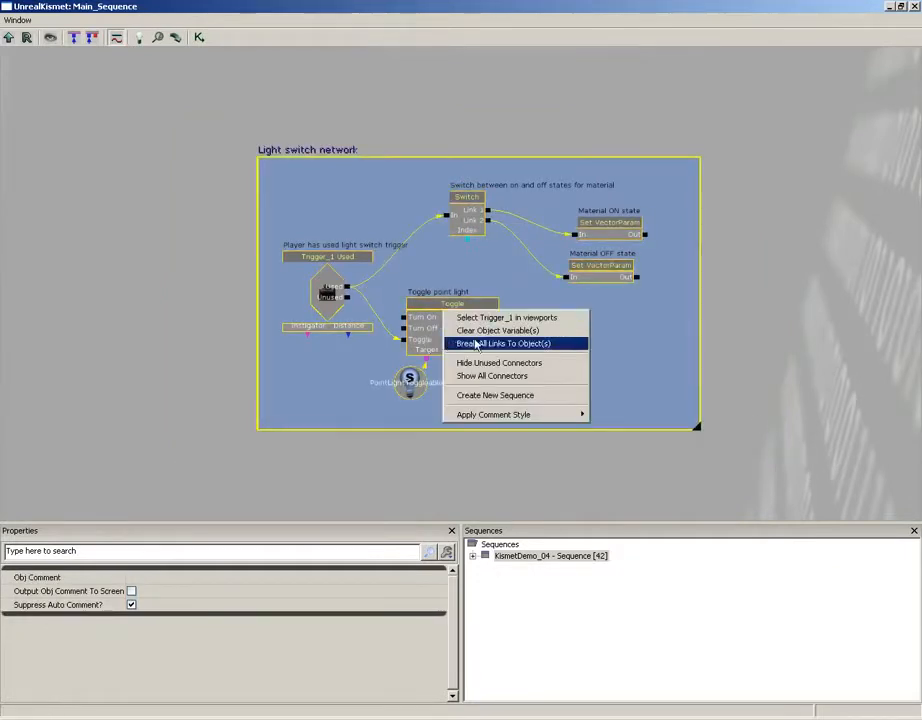
pyautogui.click(507, 397)
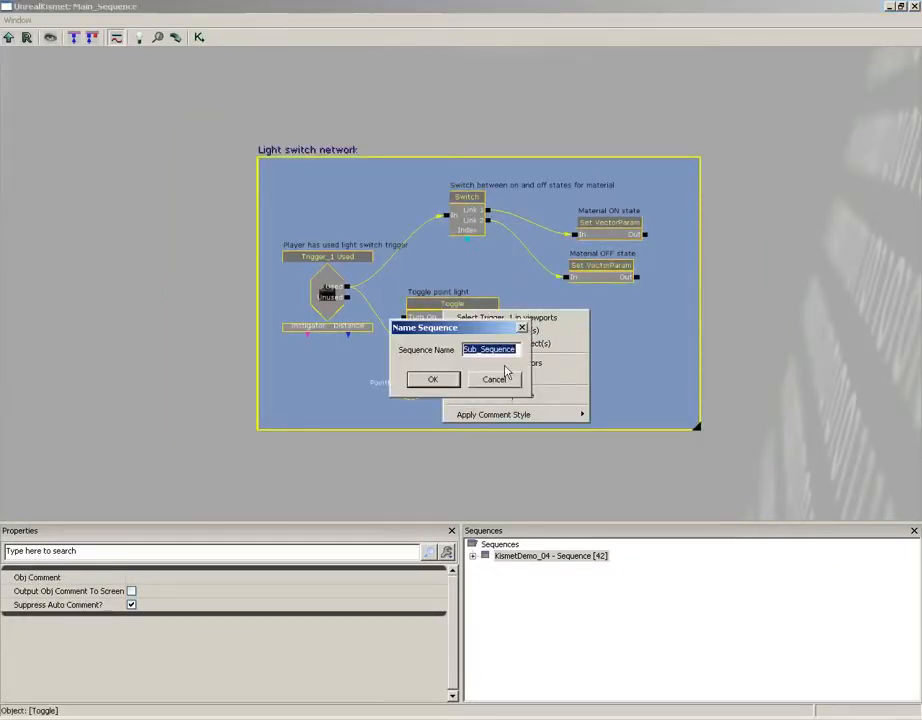
pyautogui.write('Light_')
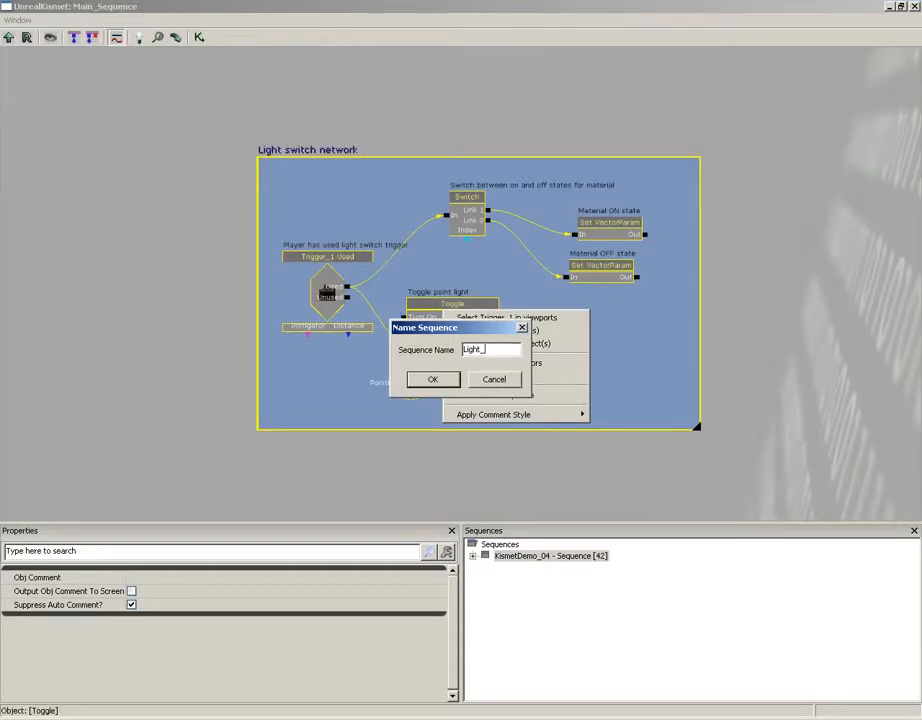
pyautogui.write('Switch')
pyautogui.press('Return')
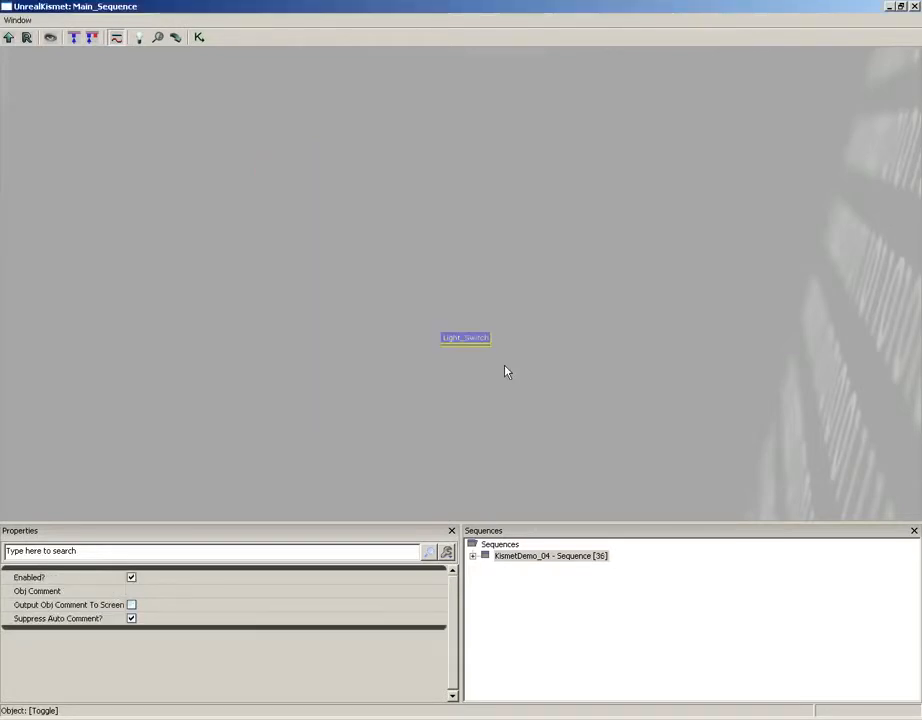
pyautogui.moveTo(554, 346); pyautogui.dragTo(120, 288)
pyautogui.moveTo(160, 257); pyautogui.dragTo(370, 251)
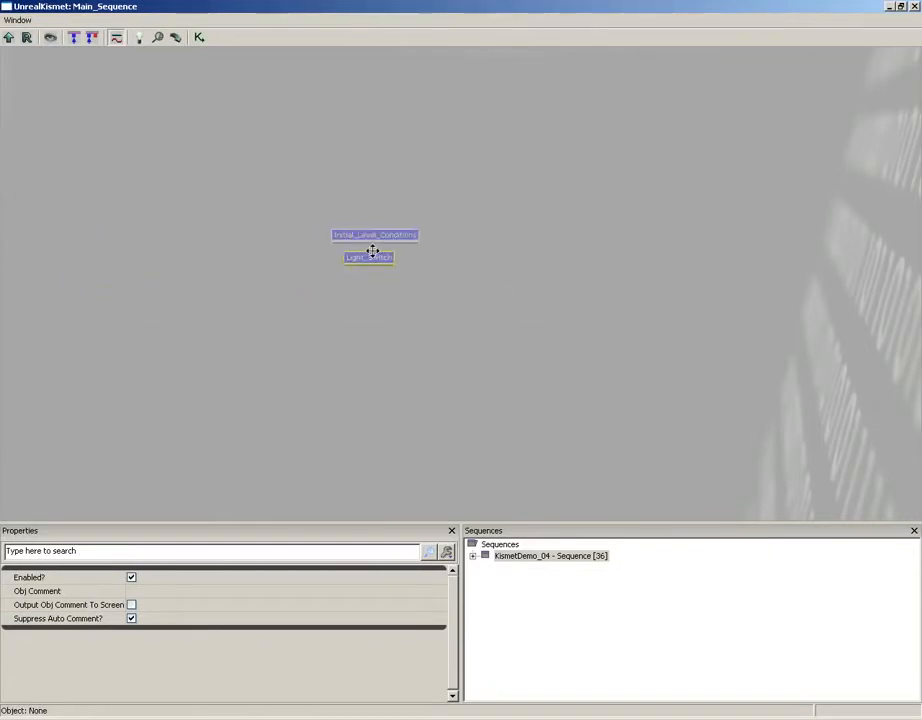
# Collapse the entire Door Network group, including its comment box, into a new sequence named Door.
pyautogui.scroll(4, 451, 286)
pyautogui.moveTo(420, 385); pyautogui.dragTo(652, 50)
pyautogui.moveTo(543, 101); pyautogui.dragTo(546, 97)
pyautogui.keyDown('ctrl'); pyautogui.keyDown('alt'); pyautogui.moveTo(50, 138); pyautogui.dragTo(737, 430); pyautogui.keyUp('alt'); pyautogui.keyUp('ctrl')
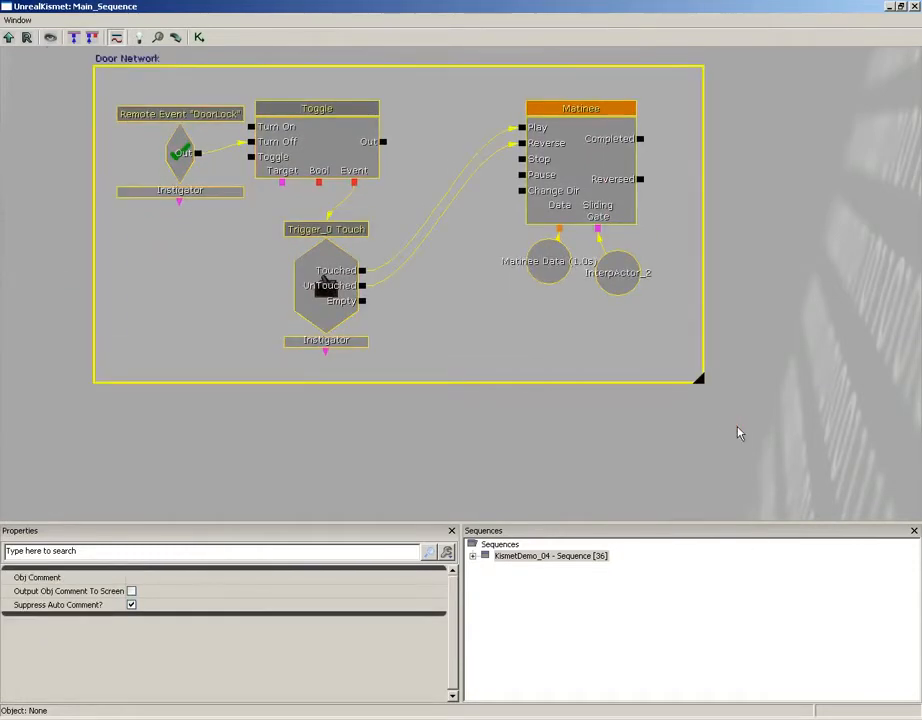
pyautogui.rightClick(338, 131)
pyautogui.click(388, 216)
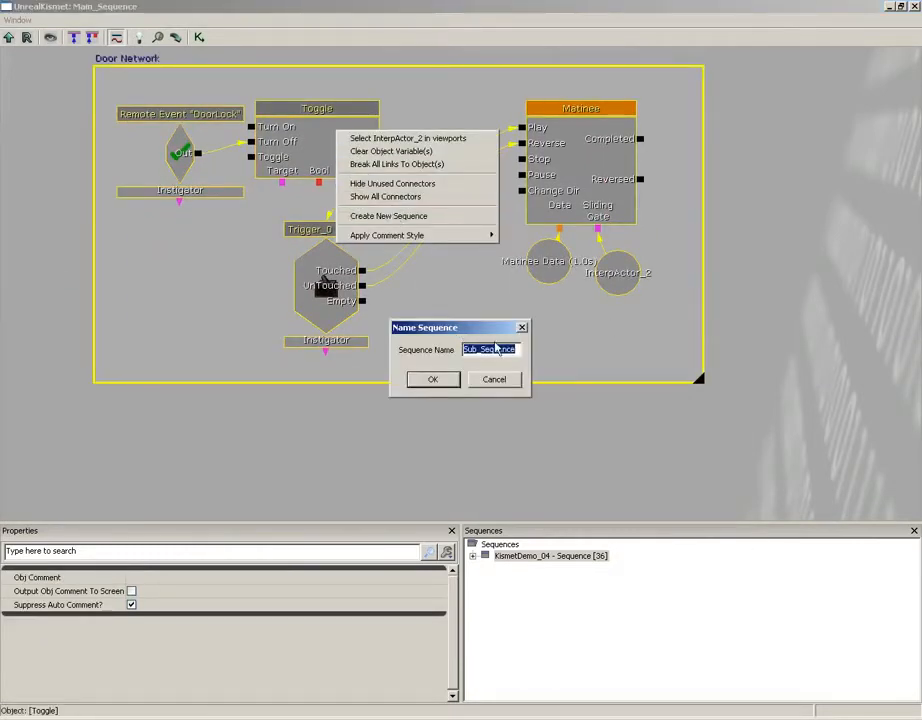
pyautogui.write('Door')
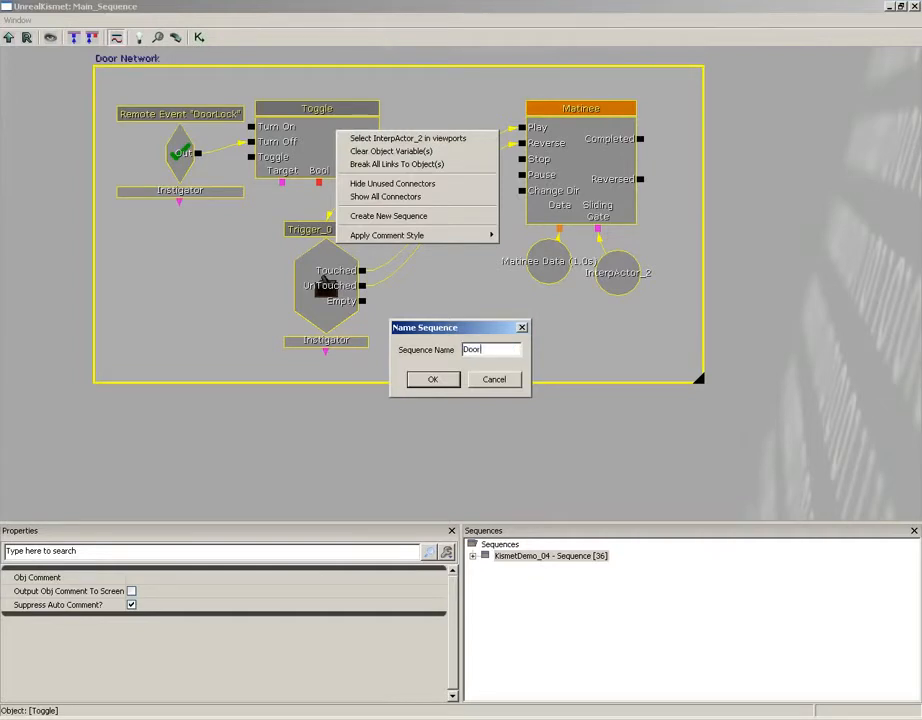
pyautogui.press('Return')
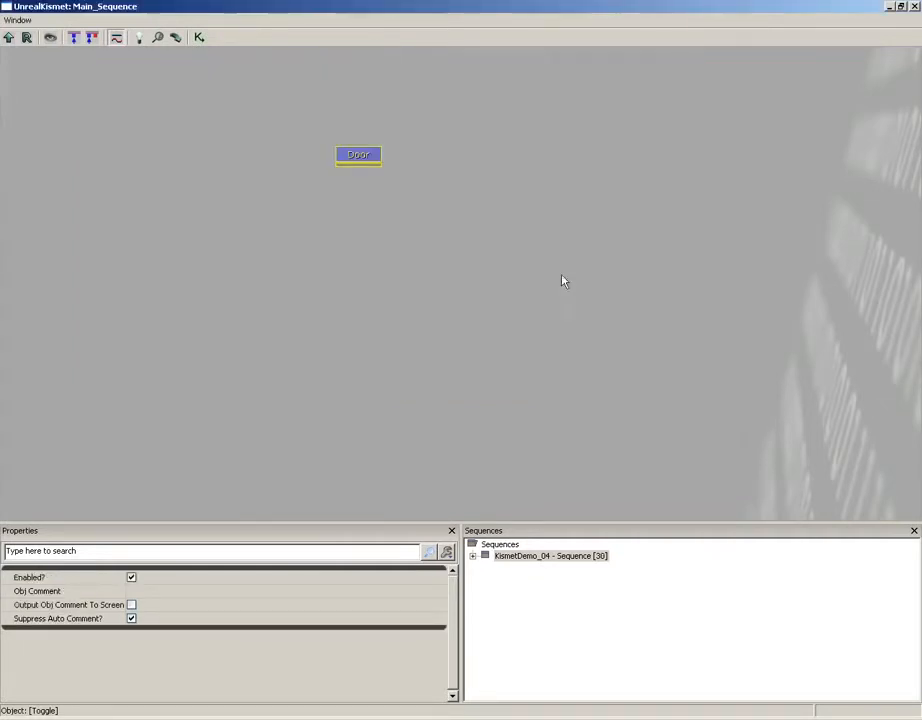
# Move the Door sequence node up beneath the Light_Switch node.
pyautogui.moveTo(612, 165); pyautogui.dragTo(694, 475)
pyautogui.keyDown('ctrl'); pyautogui.moveTo(448, 463); pyautogui.dragTo(326, 127); pyautogui.keyUp('ctrl')
pyautogui.moveTo(415, 135); pyautogui.dragTo(492, 457)
pyautogui.keyDown('ctrl'); pyautogui.moveTo(380, 457); pyautogui.dragTo(529, 278); pyautogui.keyUp('ctrl')
# Collapse the whole Explosion Switch group into a new sequence named Explosion_Switch.
pyautogui.moveTo(601, 331); pyautogui.dragTo(330, 190)
pyautogui.moveTo(758, 349); pyautogui.dragTo(470, 160)
pyautogui.moveTo(680, 380); pyautogui.dragTo(409, 54)
pyautogui.scroll(-5, 584, 144)
pyautogui.scroll(-1, 584, 144)
pyautogui.moveTo(635, 217); pyautogui.dragTo(402, 101)
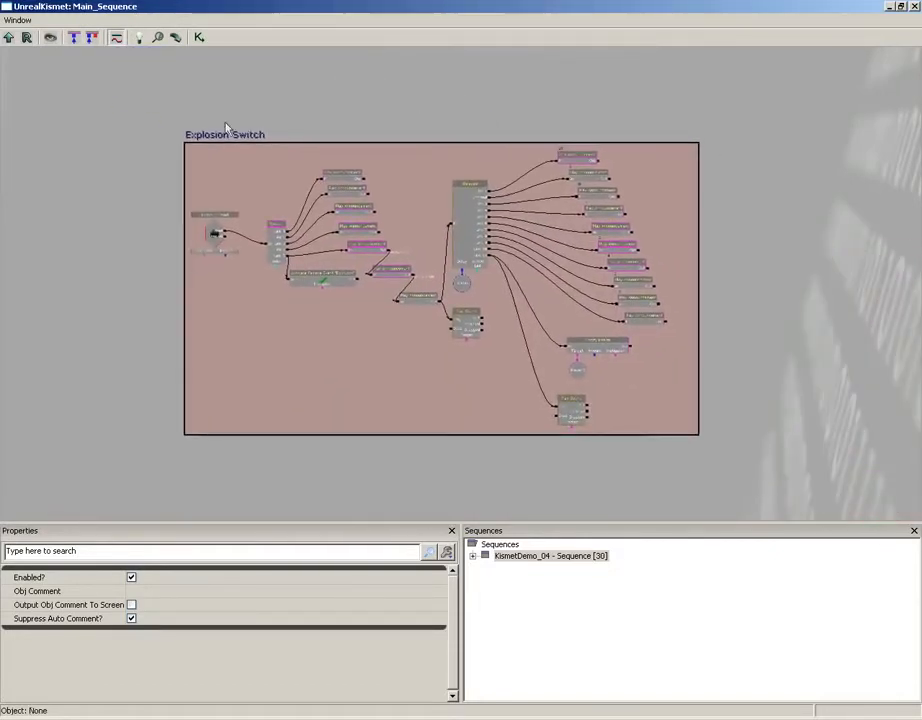
pyautogui.keyDown('ctrl'); pyautogui.keyDown('alt'); pyautogui.moveTo(131, 101); pyautogui.dragTo(778, 491); pyautogui.keyUp('alt'); pyautogui.keyUp('ctrl')
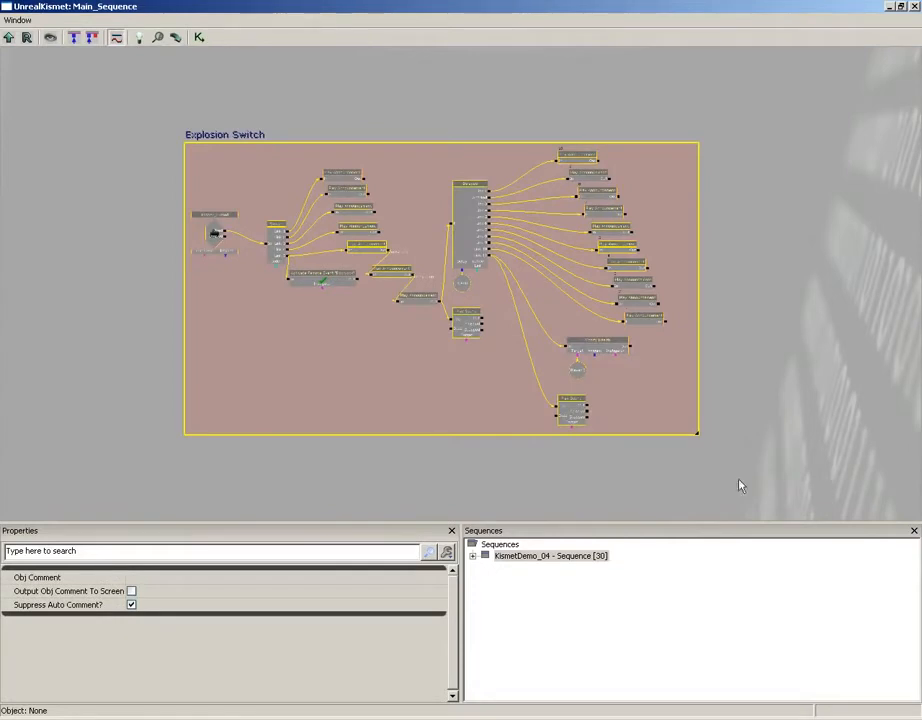
pyautogui.rightClick(364, 231)
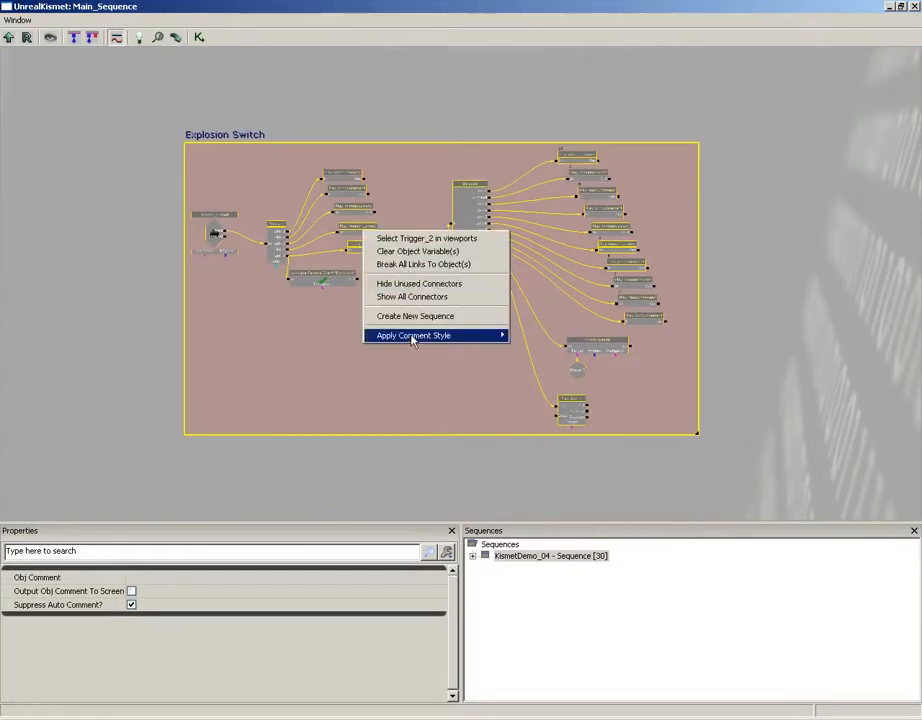
pyautogui.click(412, 316)
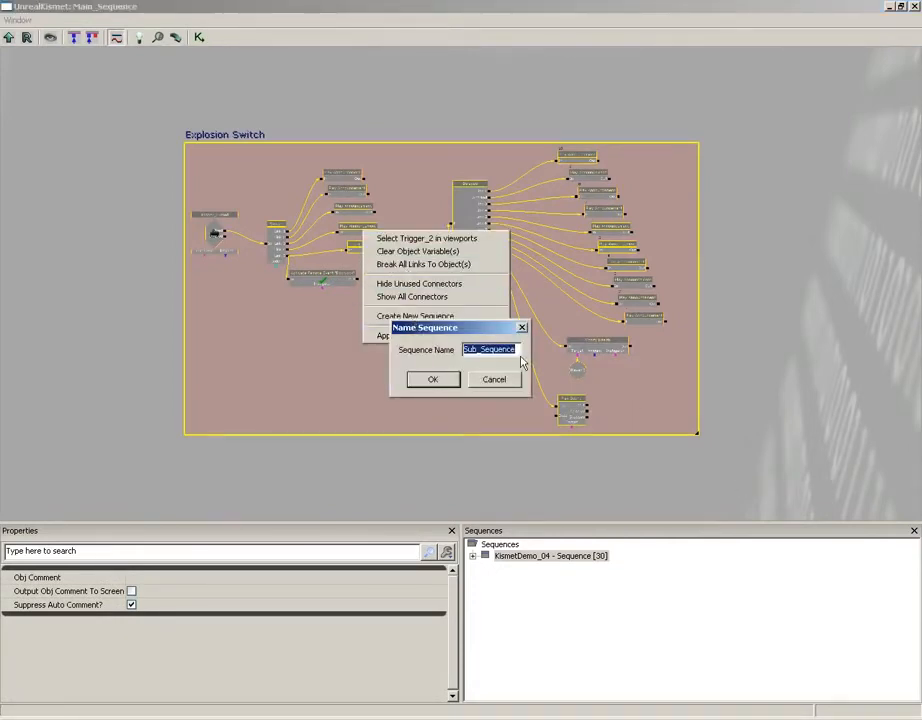
pyautogui.write('Explosio')
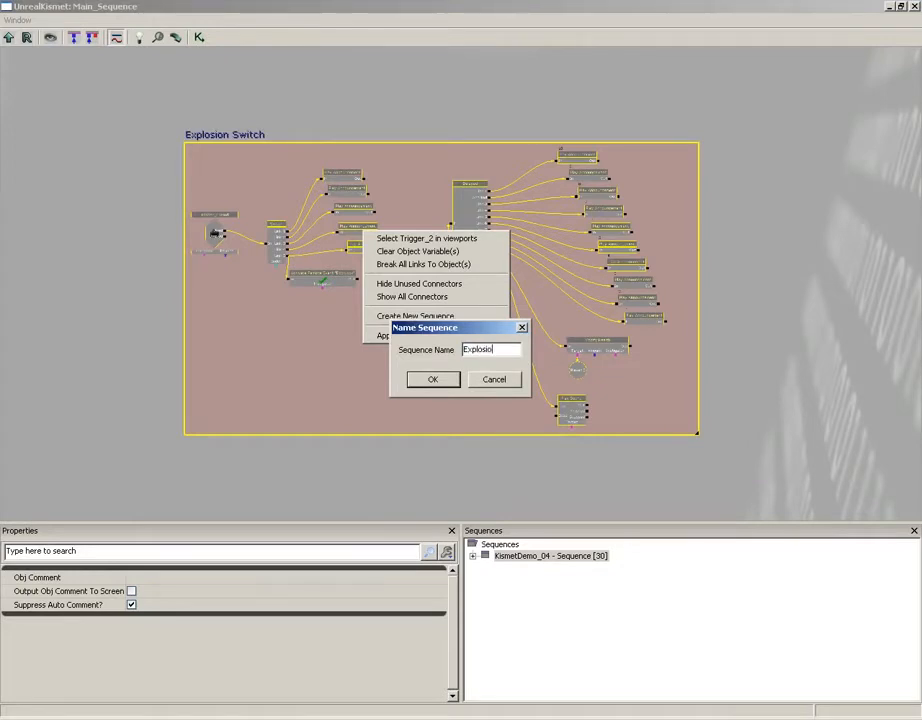
pyautogui.write('n_Switch')
pyautogui.press('Return')
# Move the Explosion_Switch sequence node directly beneath the Door node to complete the stack of sequences.
pyautogui.moveTo(488, 127); pyautogui.dragTo(692, 238)
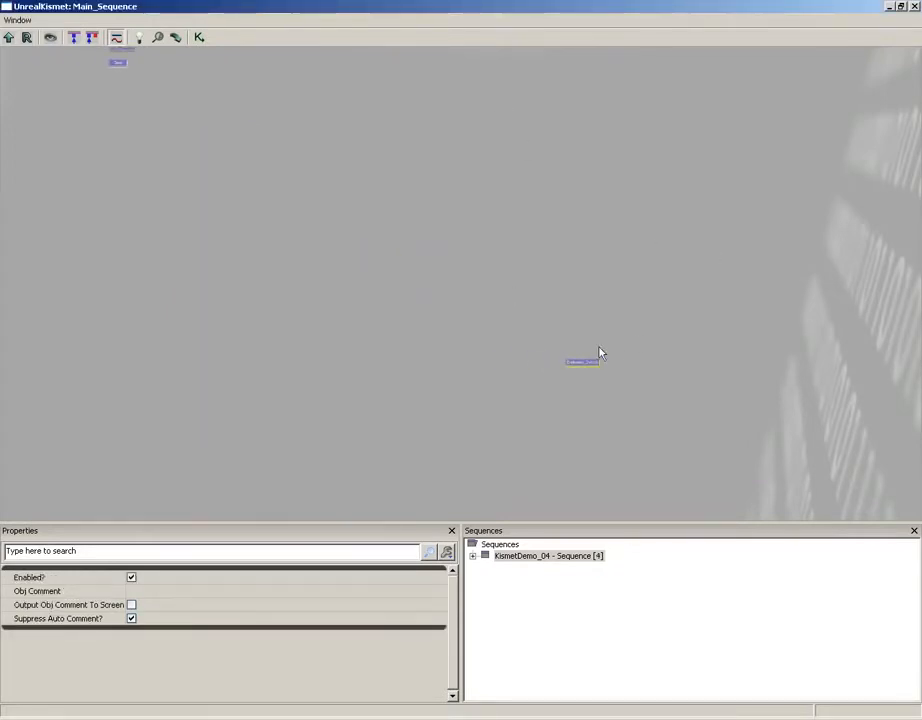
pyautogui.keyDown('ctrl'); pyautogui.moveTo(582, 362); pyautogui.dragTo(175, 130); pyautogui.keyUp('ctrl')
pyautogui.moveTo(253, 127); pyautogui.dragTo(482, 263)
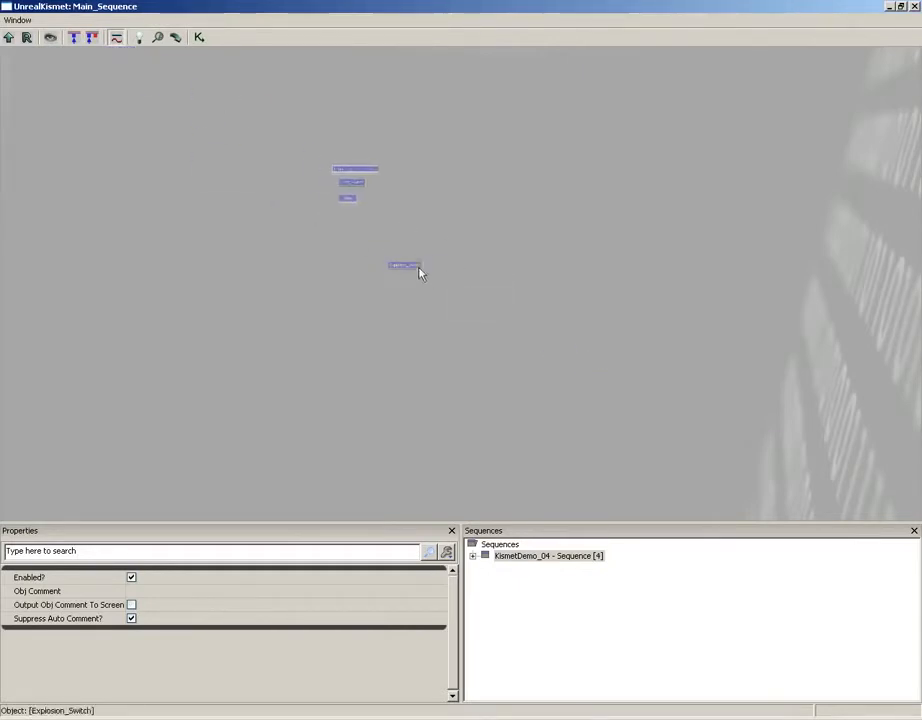
pyautogui.keyDown('ctrl'); pyautogui.moveTo(420, 273); pyautogui.dragTo(364, 220); pyautogui.keyUp('ctrl')
pyautogui.scroll(4, 400, 260)
pyautogui.click(342, 139)
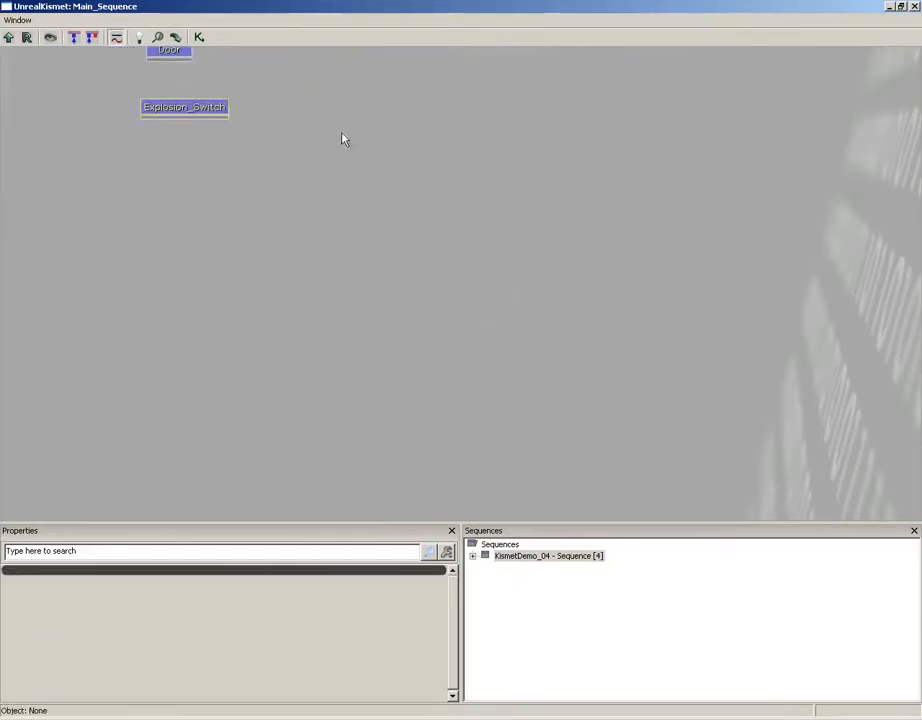
pyautogui.moveTo(455, 352); pyautogui.dragTo(521, 381)
pyautogui.click(314, 294)
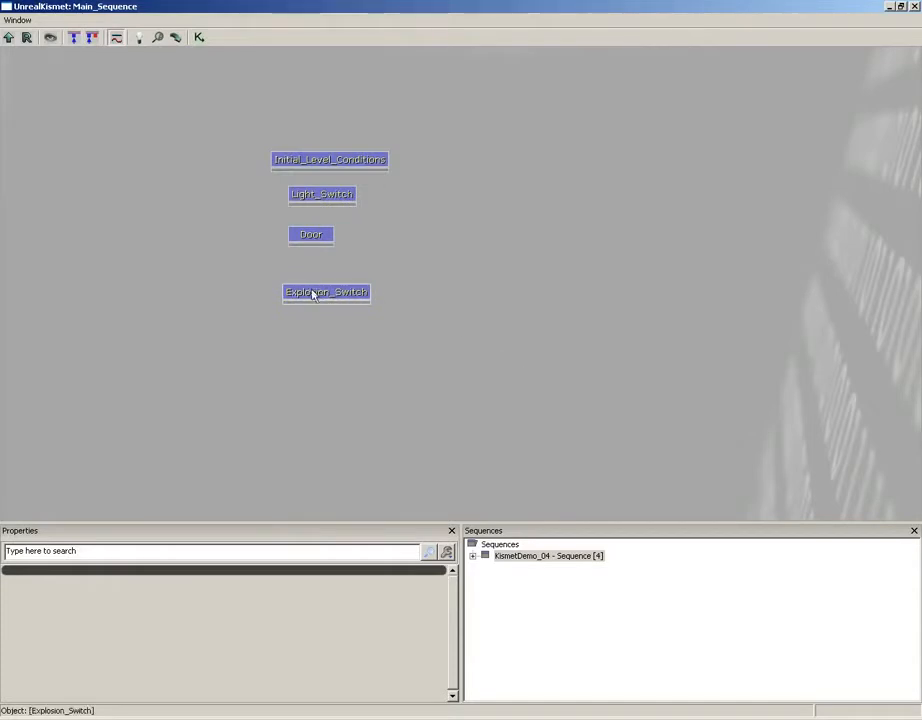
pyautogui.keyDown('ctrl'); pyautogui.moveTo(316, 298); pyautogui.dragTo(304, 272); pyautogui.keyUp('ctrl')
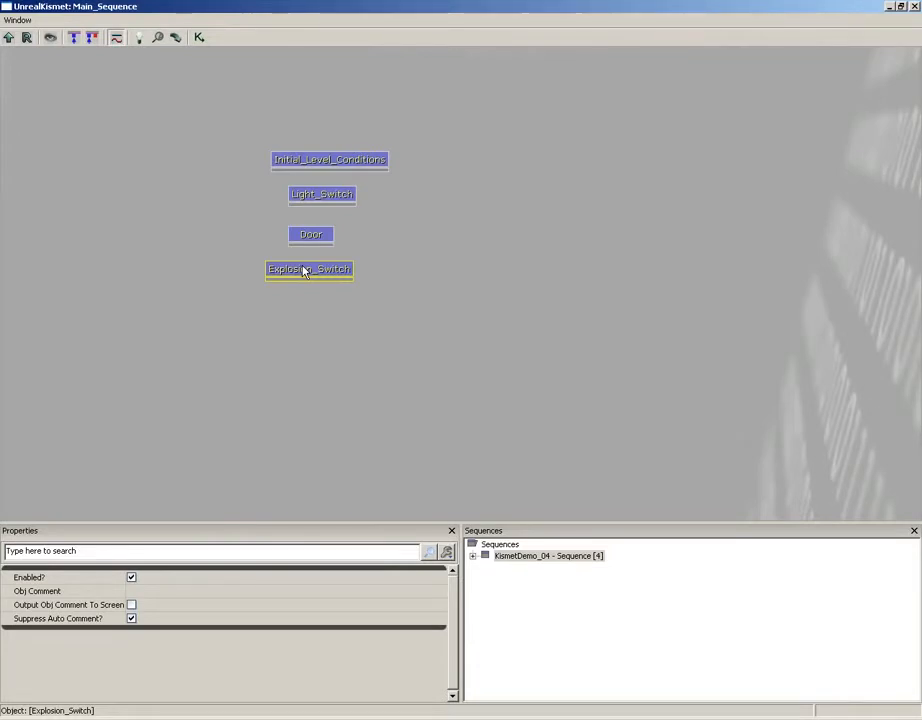
# Open the Light_Switch sub-sequence to view the network inside it, and return to the parent sequence.
pyautogui.doubleClick(316, 197)
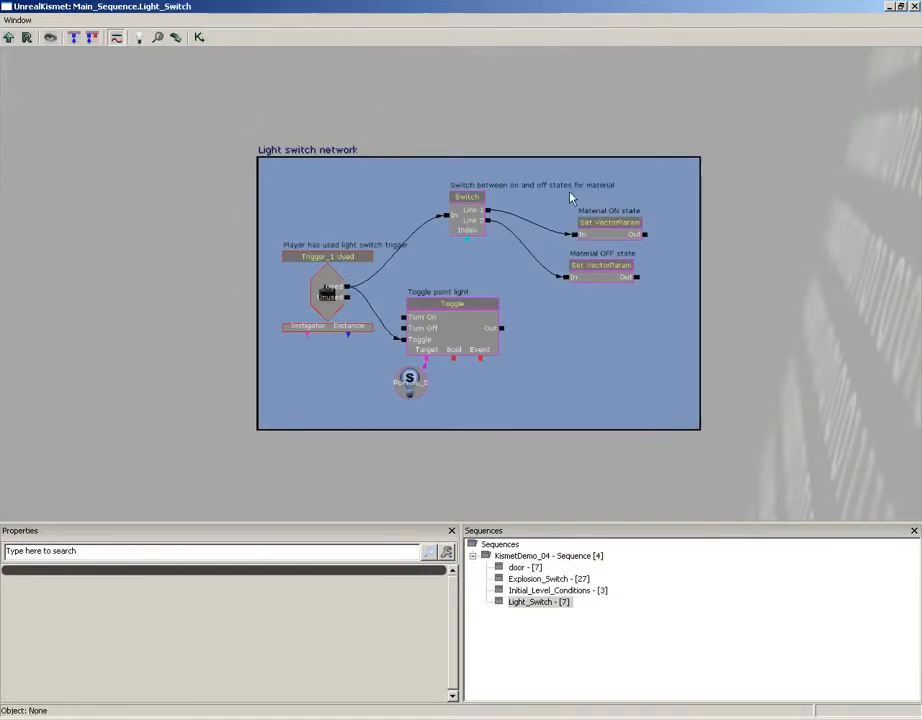
pyautogui.click(10, 39)
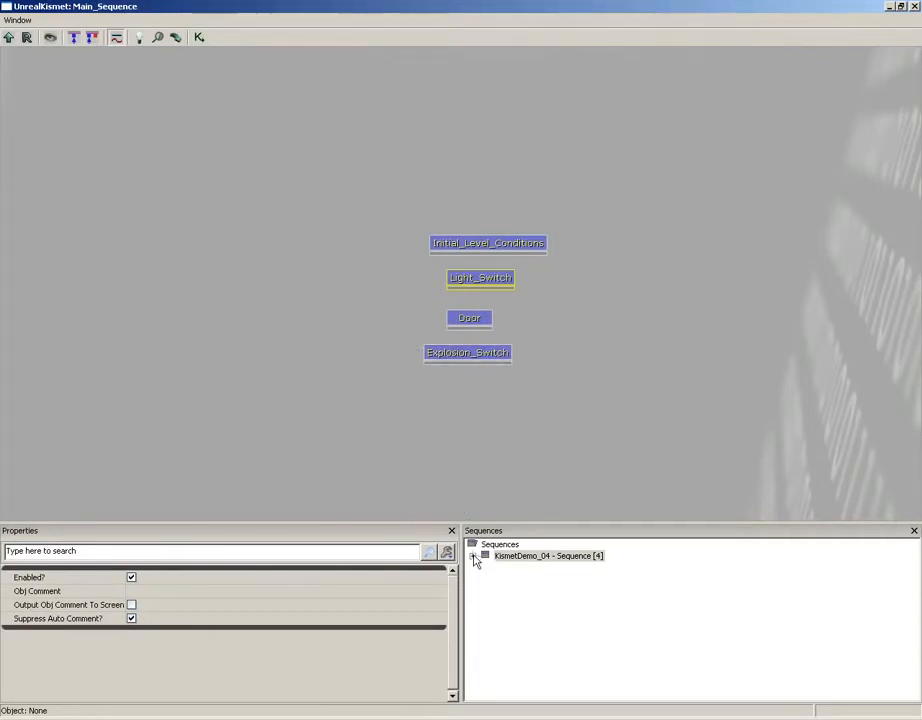
pyautogui.moveTo(655, 377); pyautogui.dragTo(614, 336)
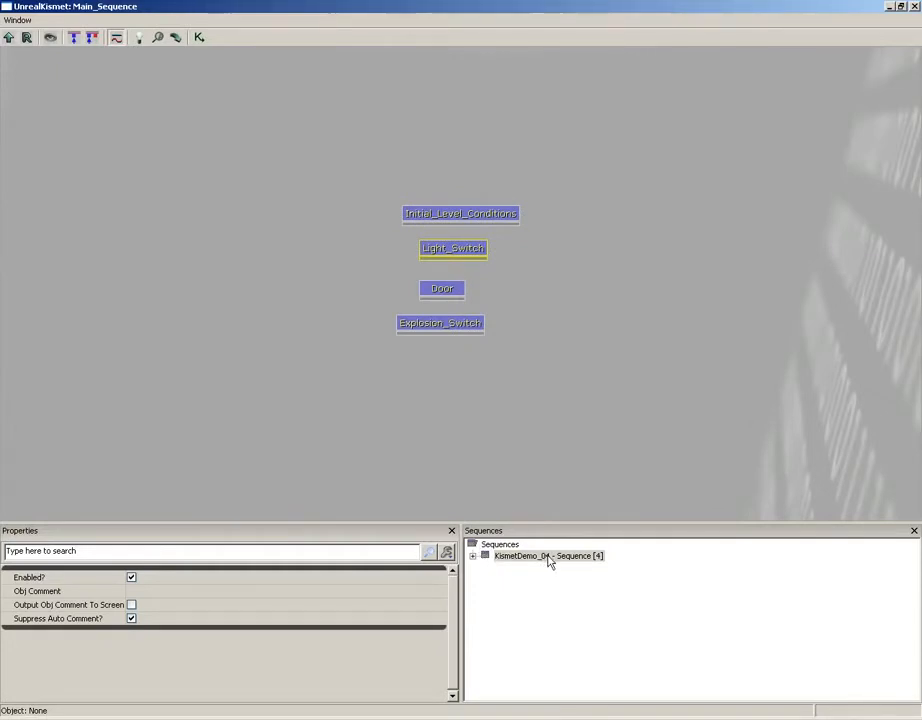
# Expand the KismetDemo_04 sequence tree and examine the networks of its Explosion_Switch, Light_Switch, Initial_Level_Conditions and door sub-sequences, ending on door.
pyautogui.click(474, 556)
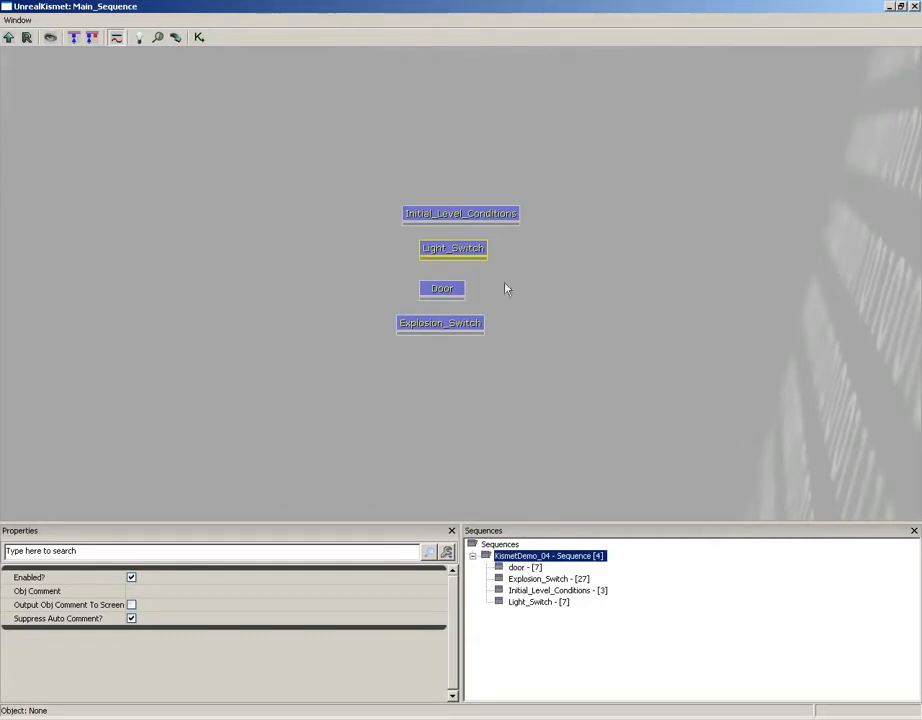
pyautogui.click(548, 580)
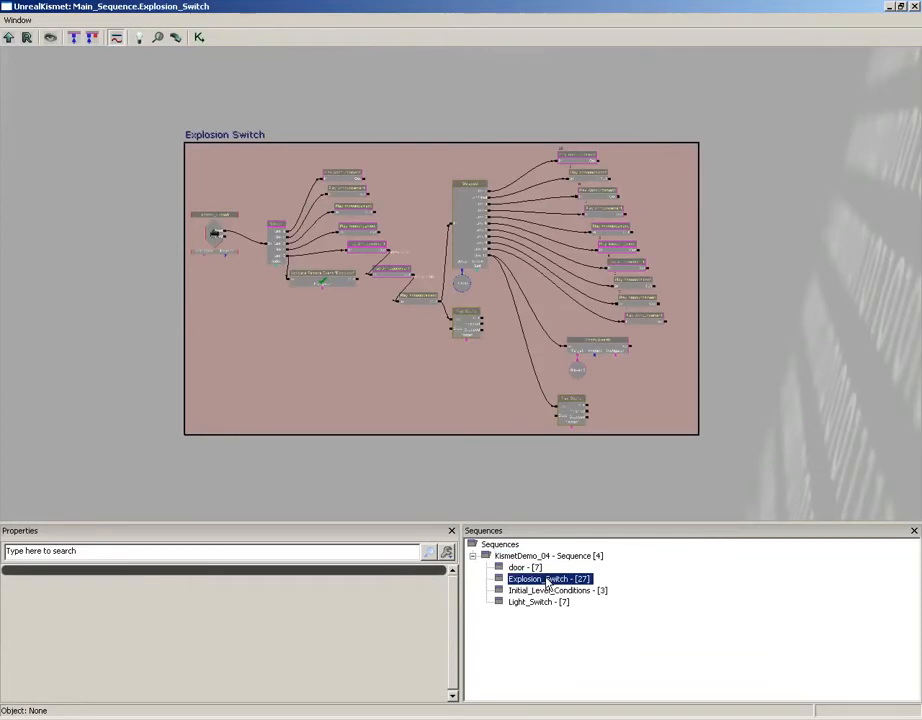
pyautogui.click(535, 604)
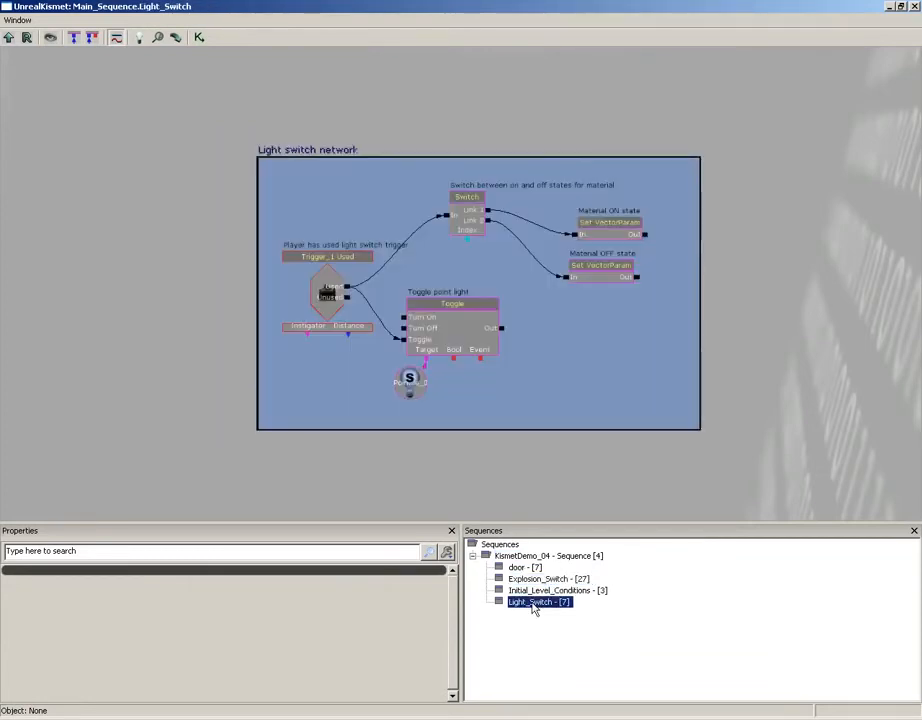
pyautogui.click(538, 590)
pyautogui.click(527, 568)
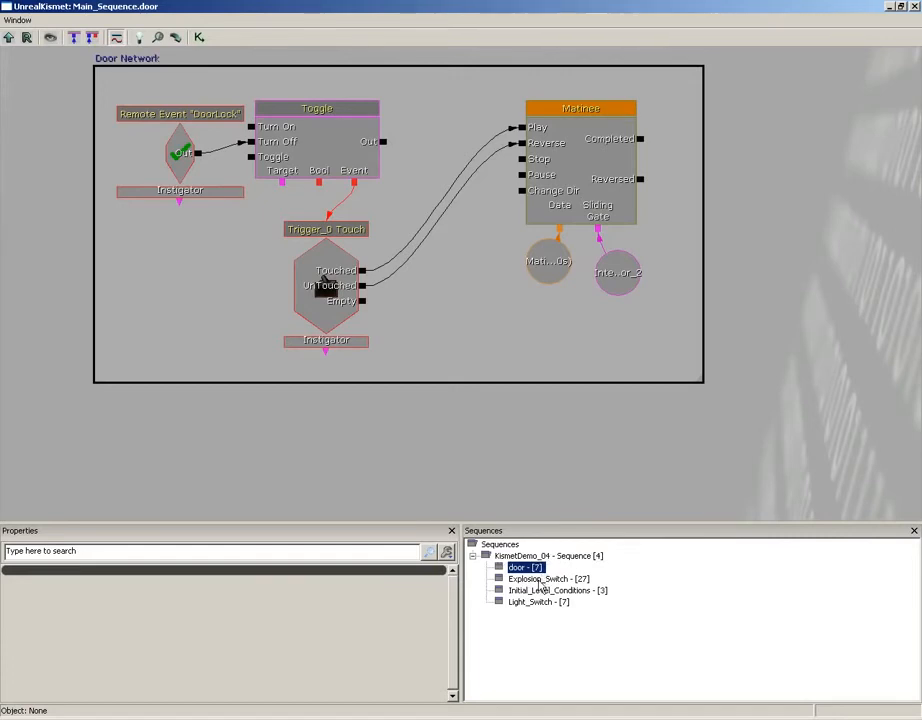
pyautogui.click(542, 579)
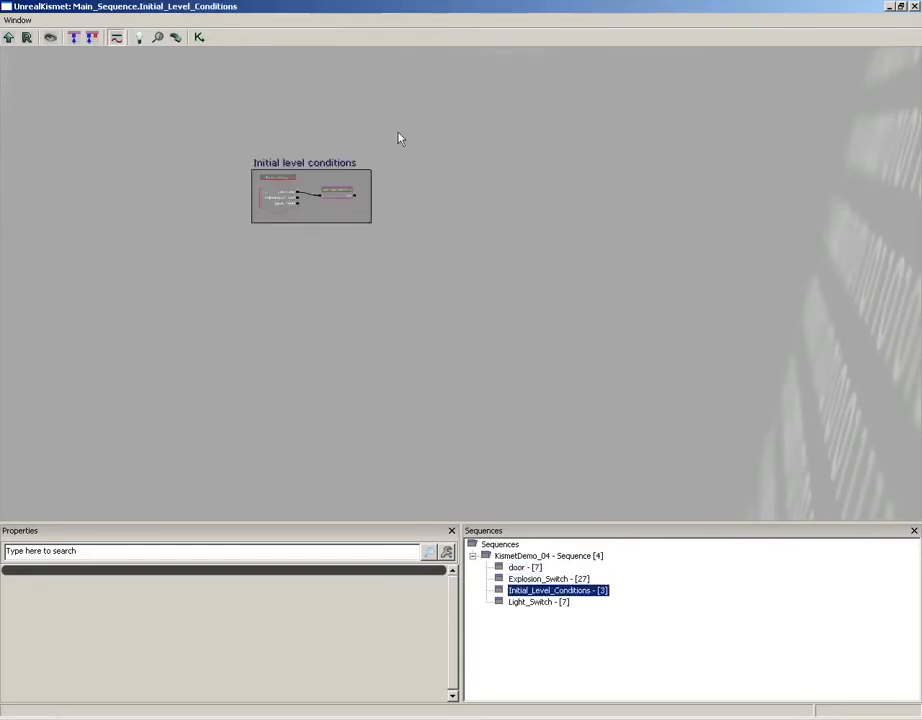
pyautogui.click(537, 603)
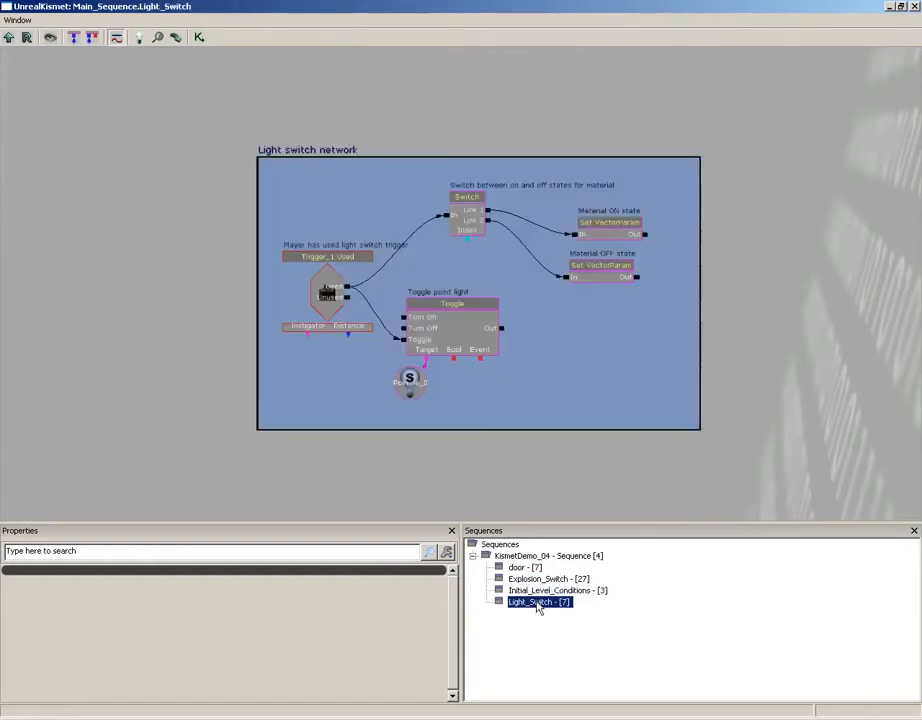
pyautogui.click(538, 591)
pyautogui.click(525, 580)
pyautogui.click(520, 568)
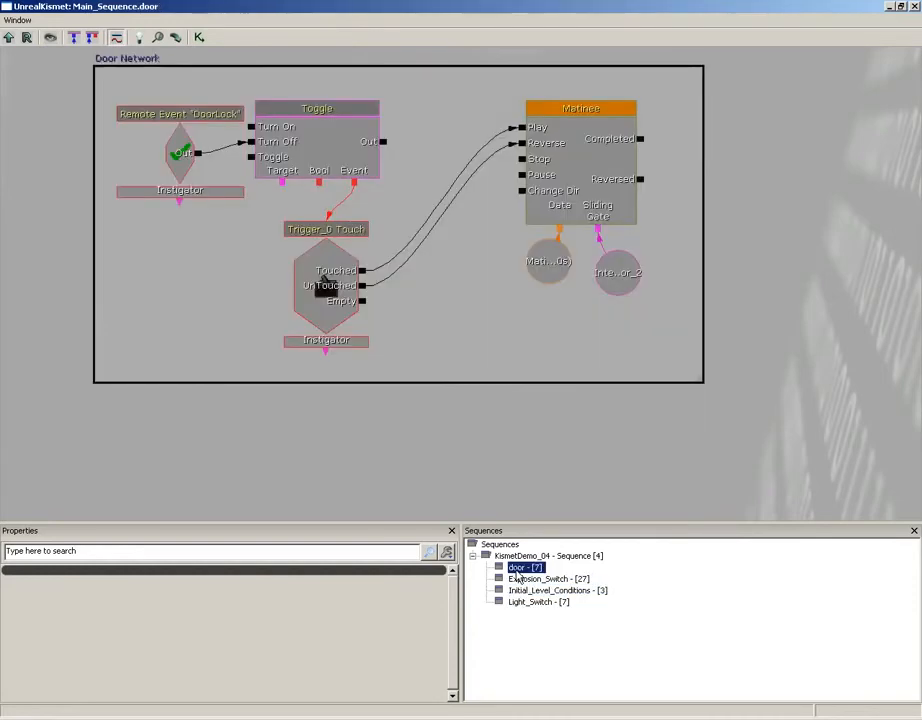